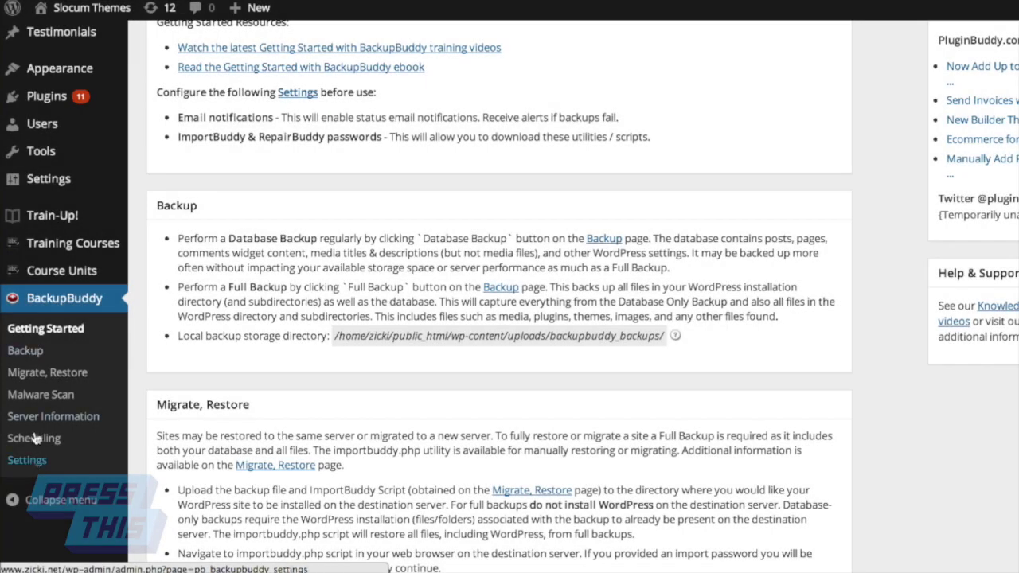
Create a backup of the site and download its ZIP archive.
click(31, 355)
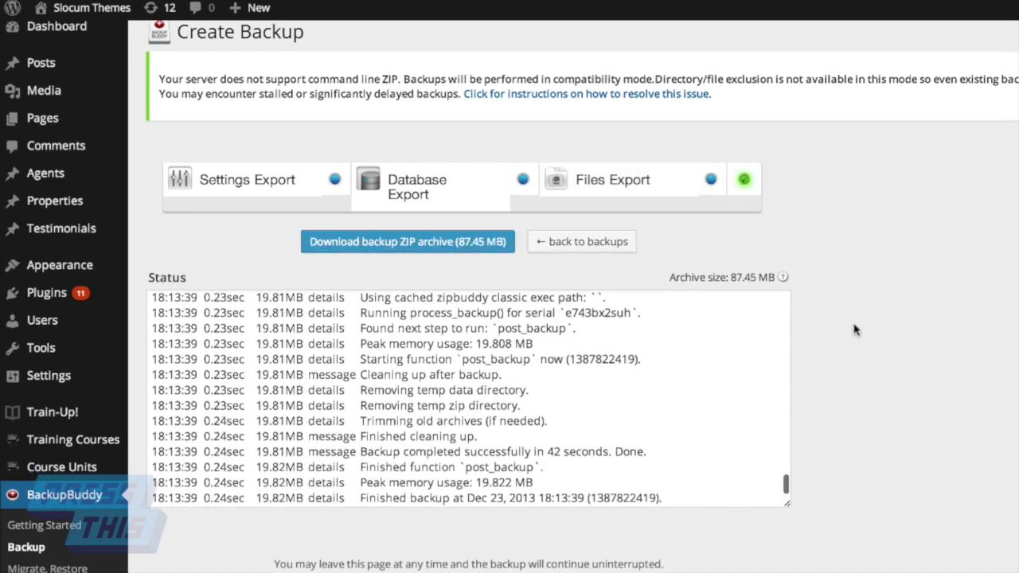
scroll(853, 330, up, 1)
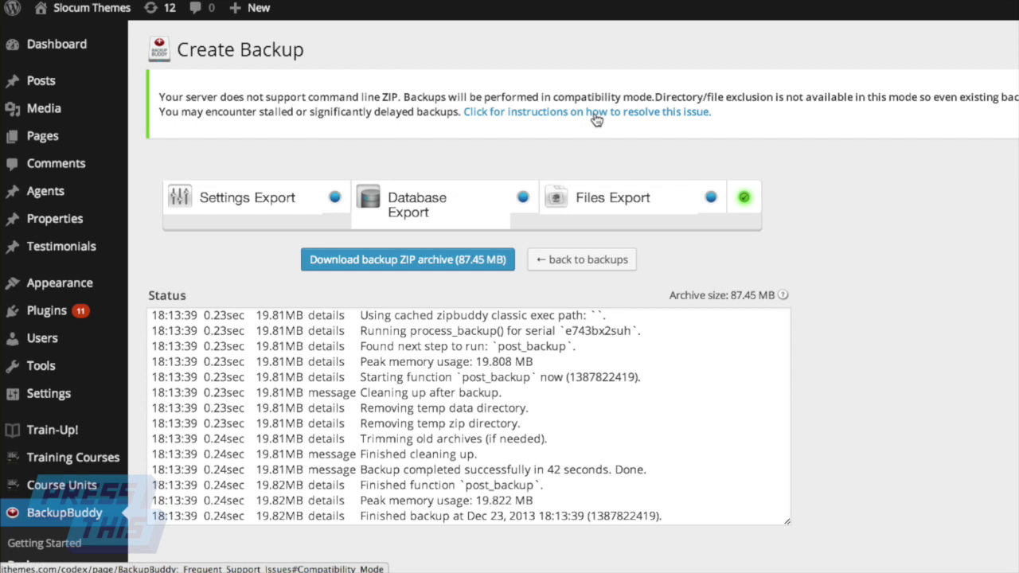
click(405, 269)
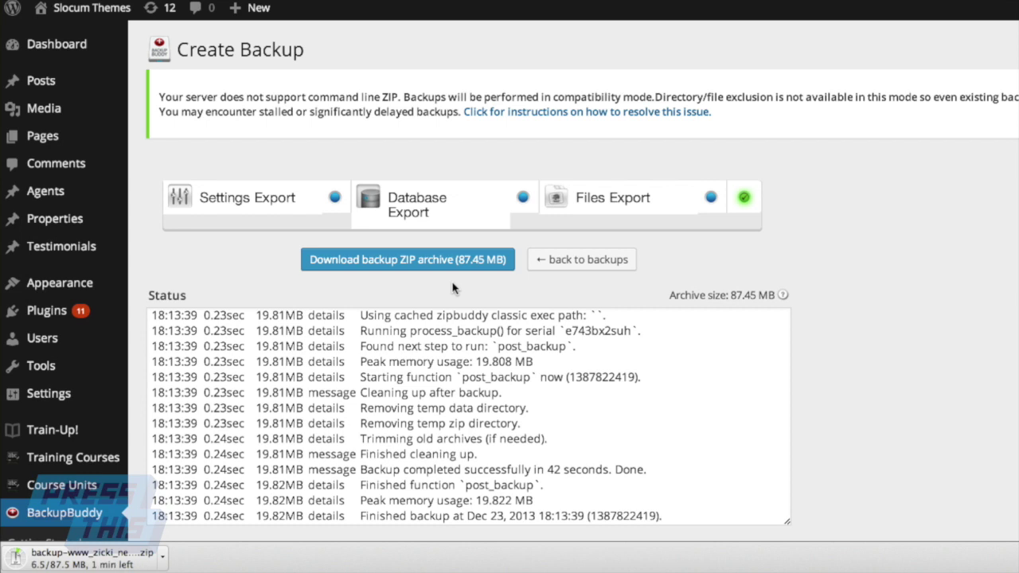
On the Migrate or Restore page, open the automated migration of the backup file created on Dec 23, 2013.
scroll(452, 288, down, 5)
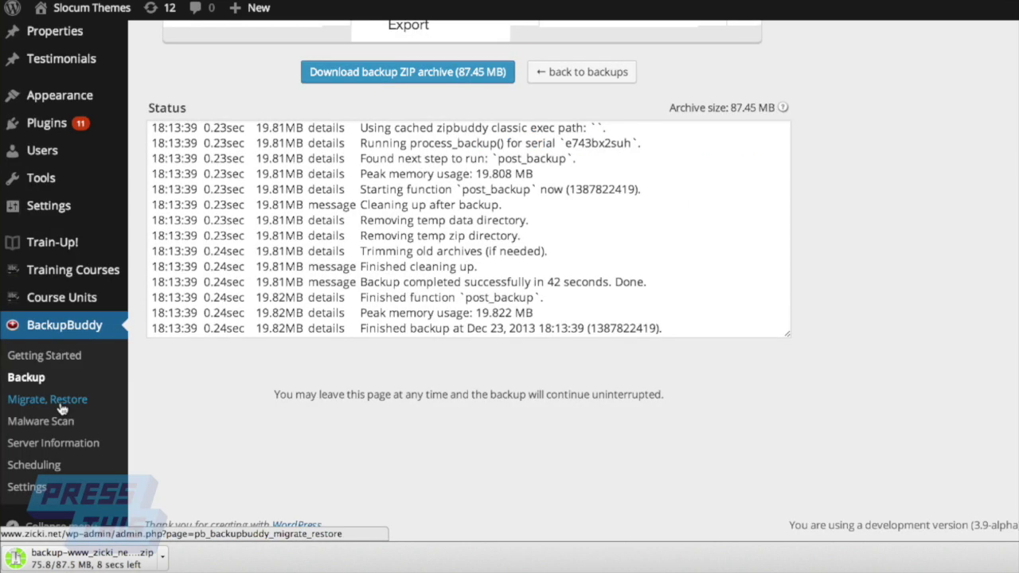
click(62, 408)
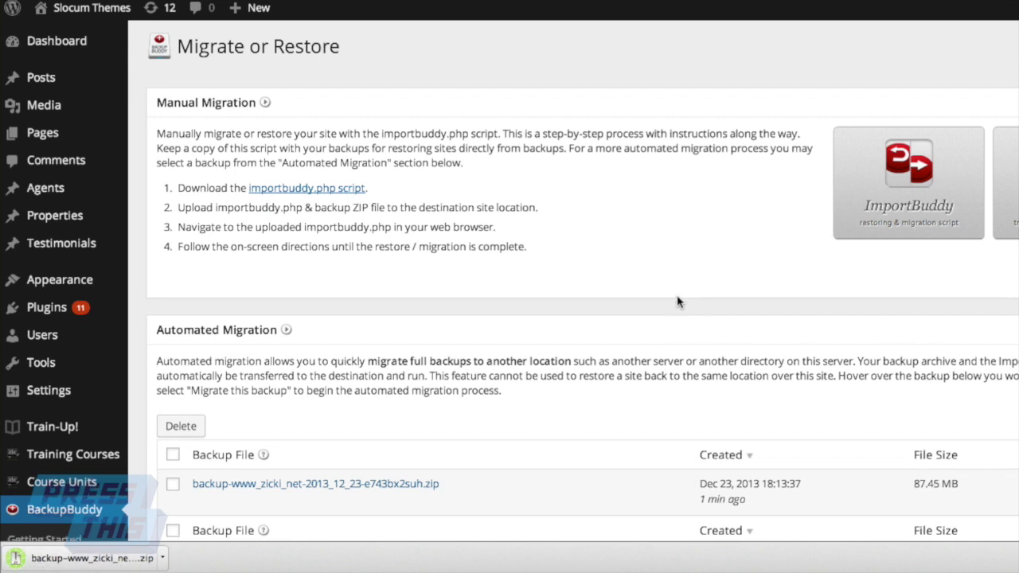
scroll(677, 299, down, 3)
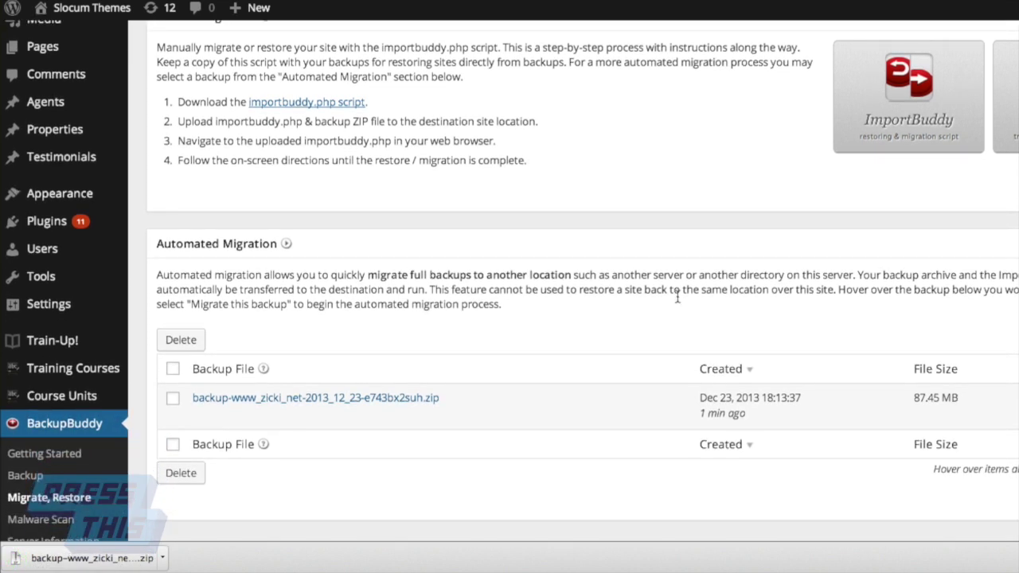
scroll(678, 299, down, 2)
mouse_move(200, 347)
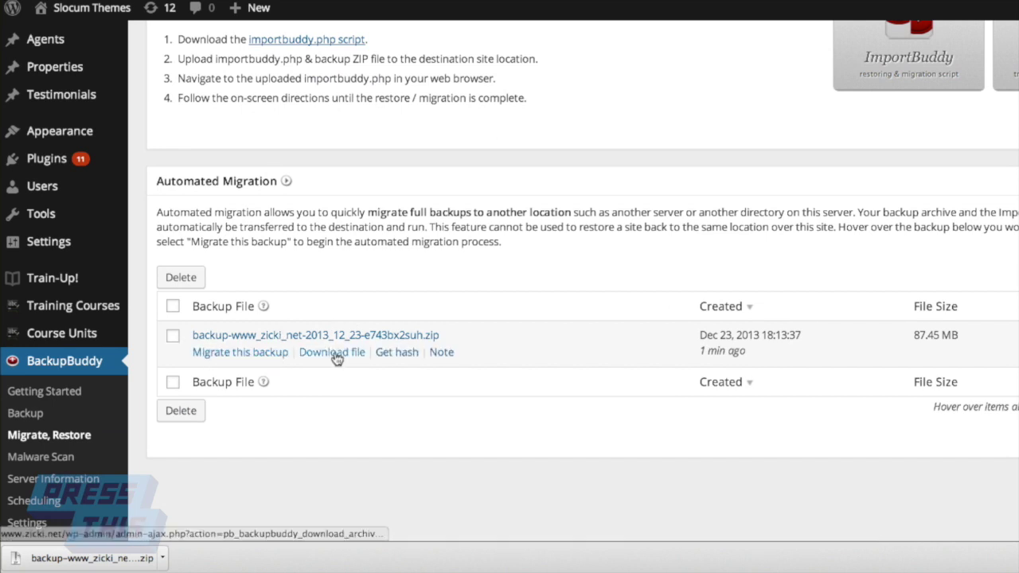
click(223, 357)
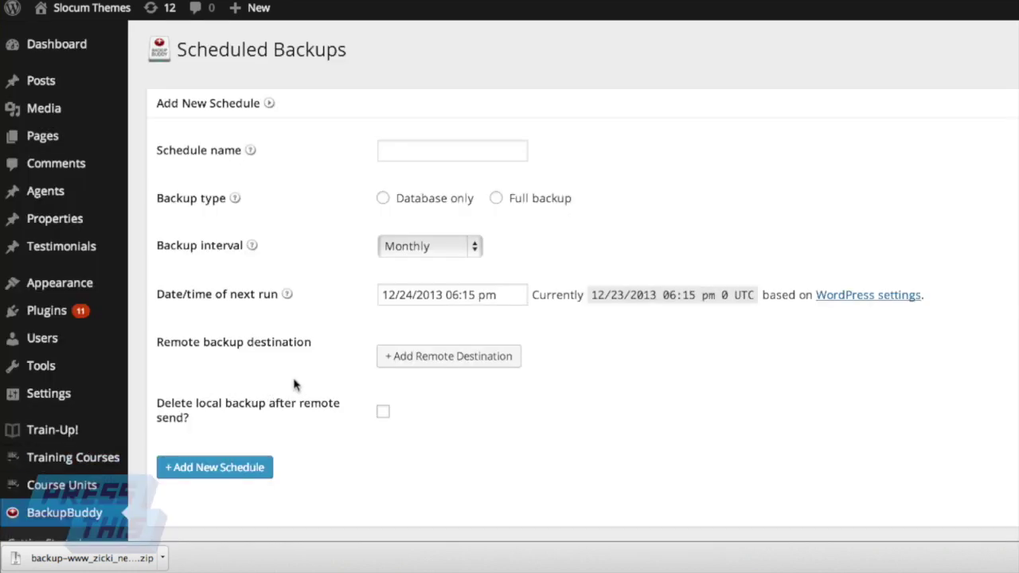
Name the new backup schedule Normal Backup, with a full backup type and a weekly interval.
click(425, 149)
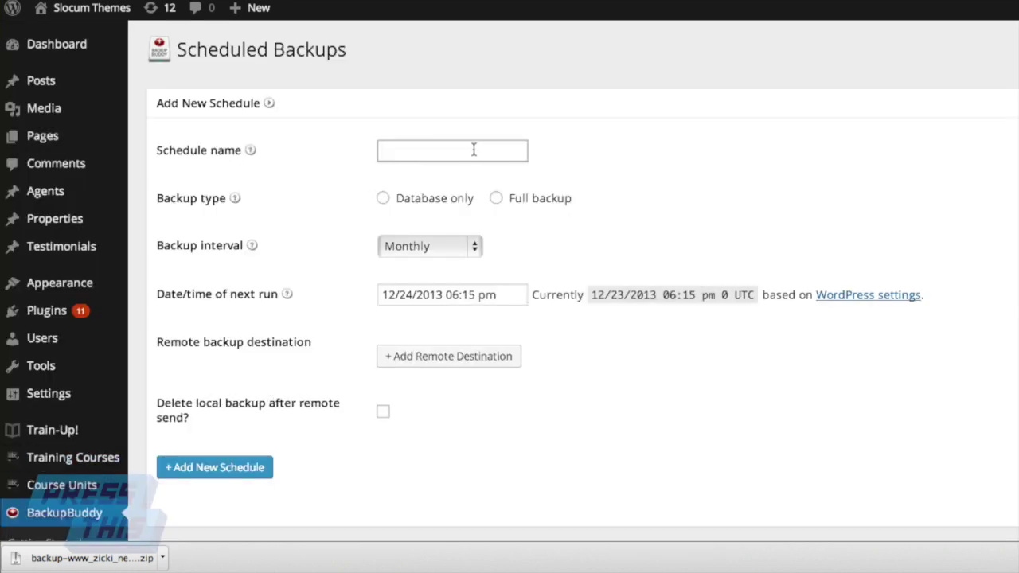
text(Normal Backup)
click(496, 199)
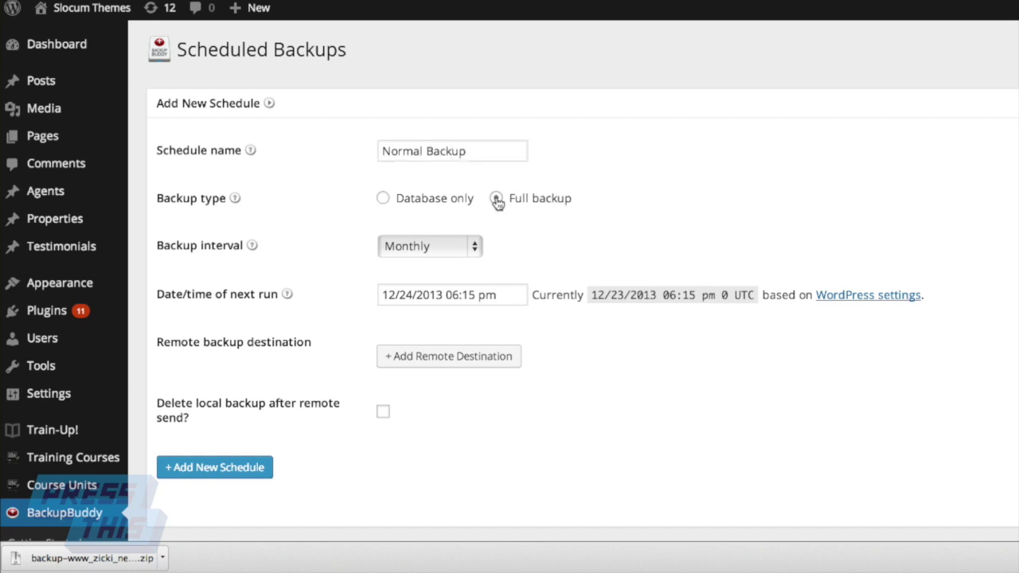
click(472, 245)
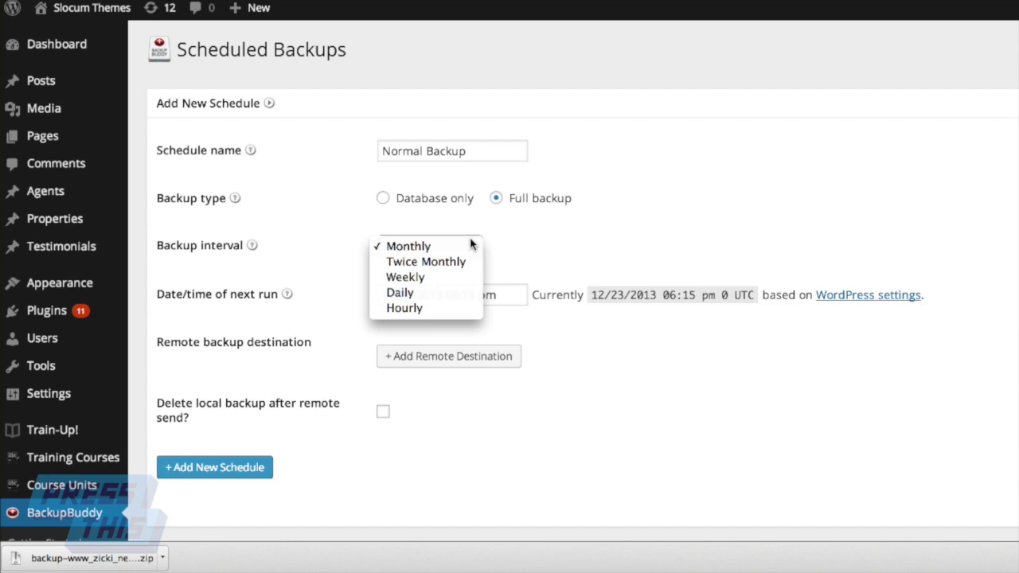
click(443, 282)
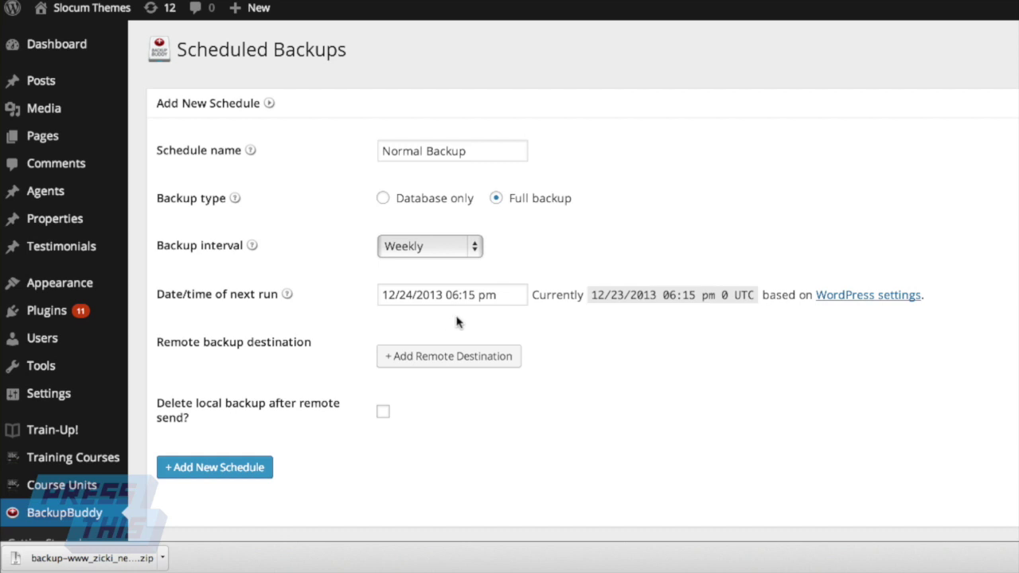
Examine the Amazon S3, Dropbox, Rackspace and Email options for a remote backup destination, then close the destination picker.
scroll(593, 329, down, 1)
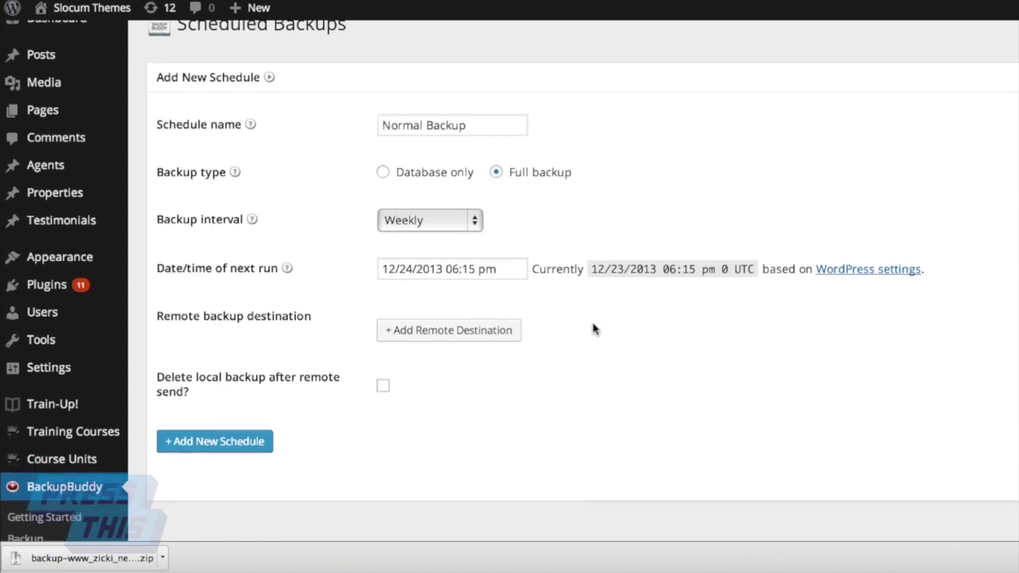
click(446, 330)
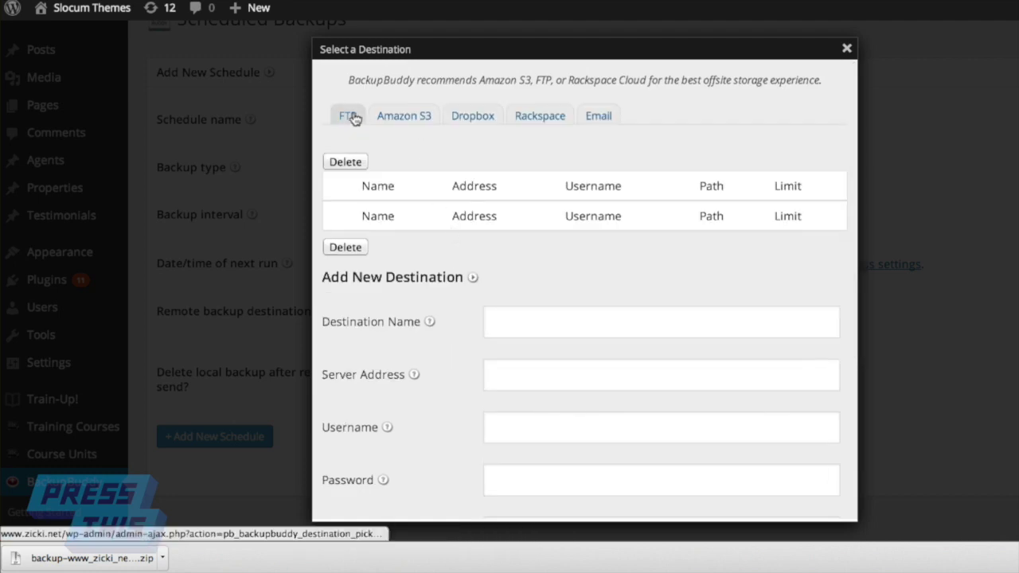
click(398, 121)
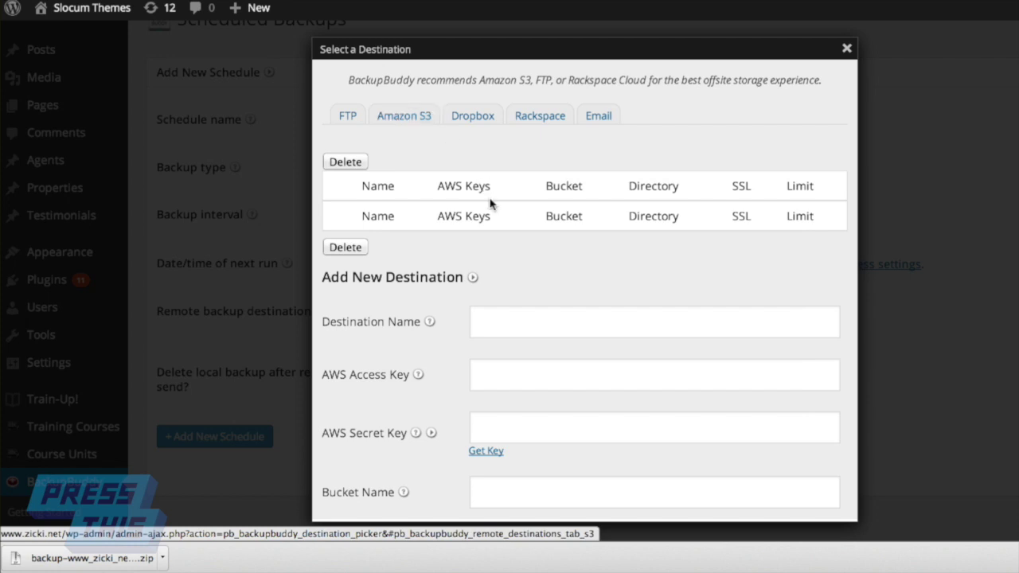
scroll(489, 257, down, 2)
scroll(488, 257, down, 1)
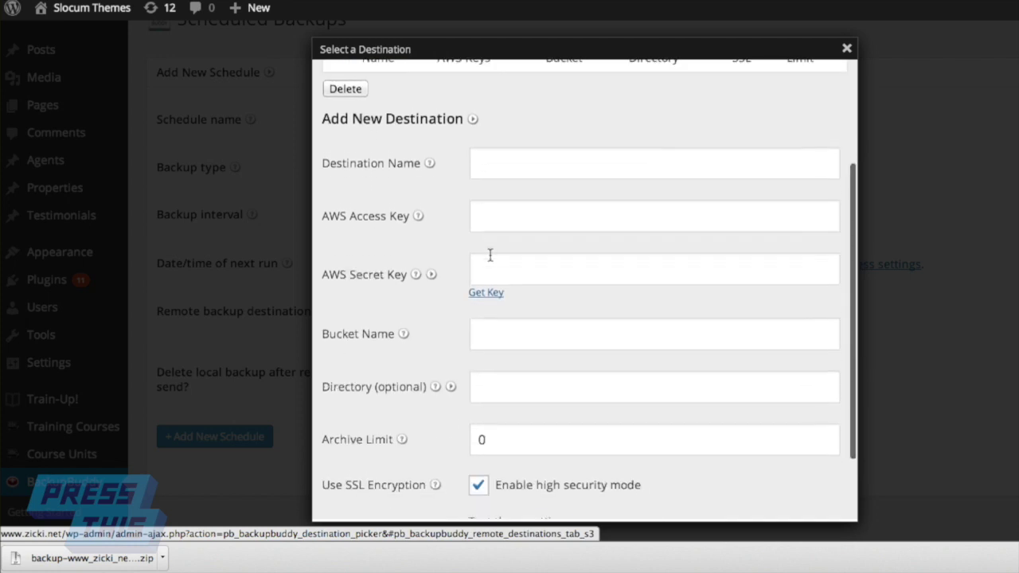
scroll(489, 257, up, 4)
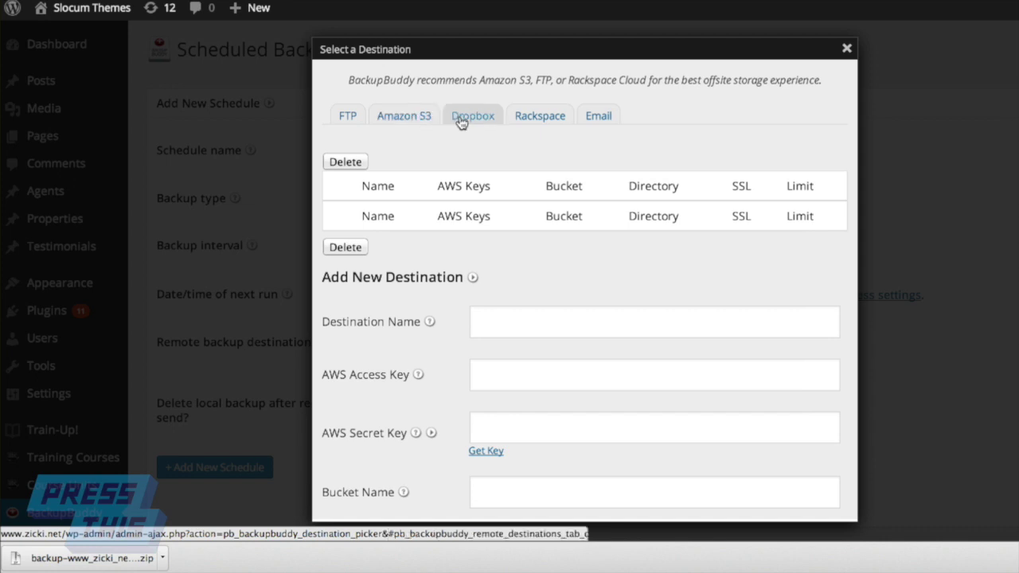
click(476, 117)
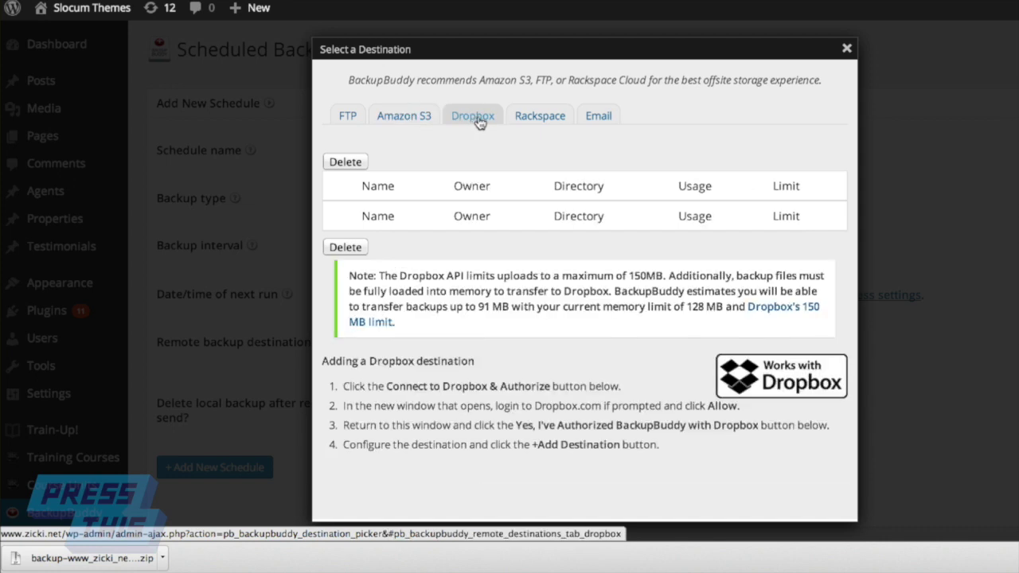
click(544, 120)
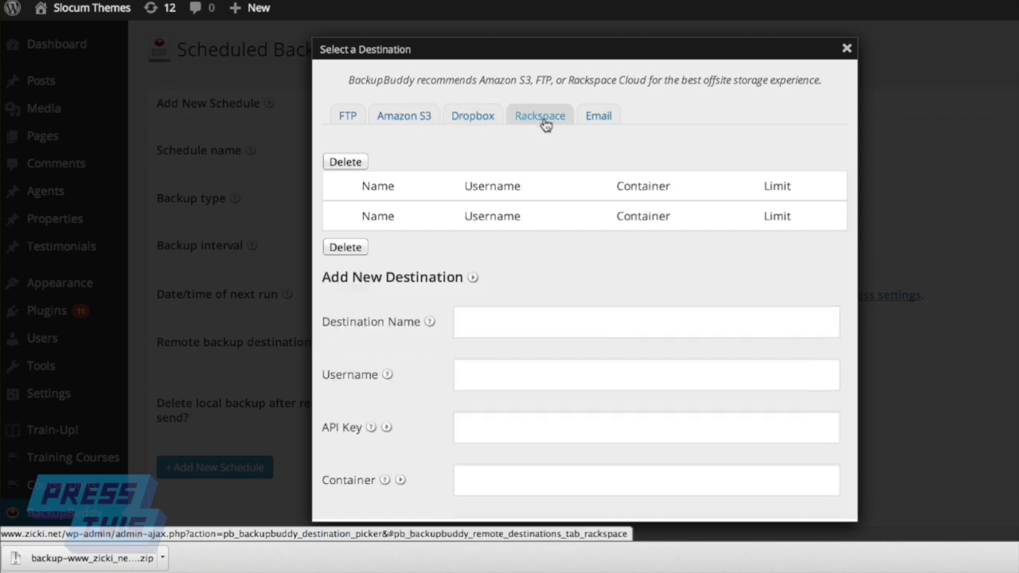
click(601, 125)
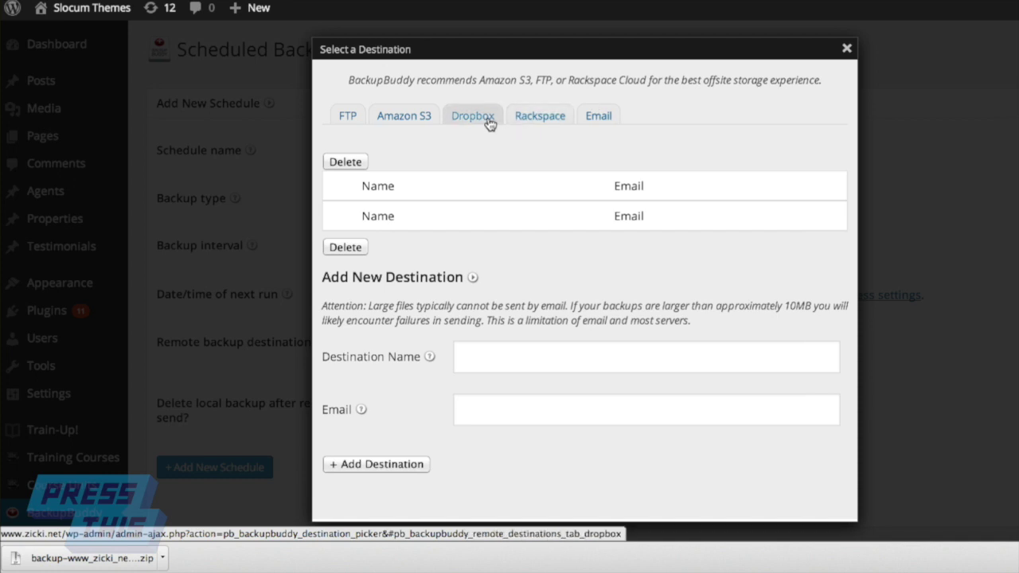
click(923, 194)
Add the weekly full backup schedule without a remote destination.
scroll(483, 324, down, 2)
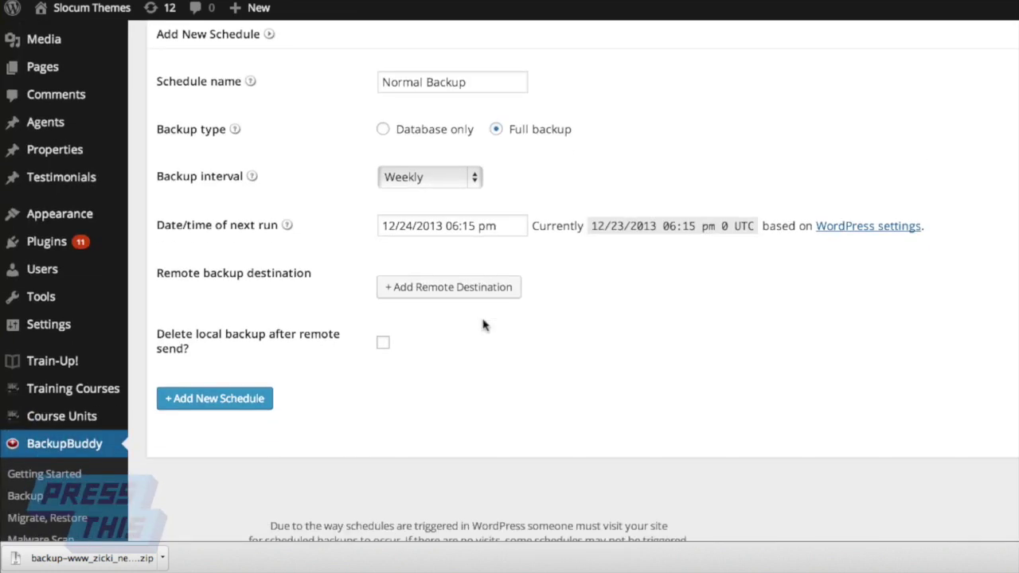
click(235, 400)
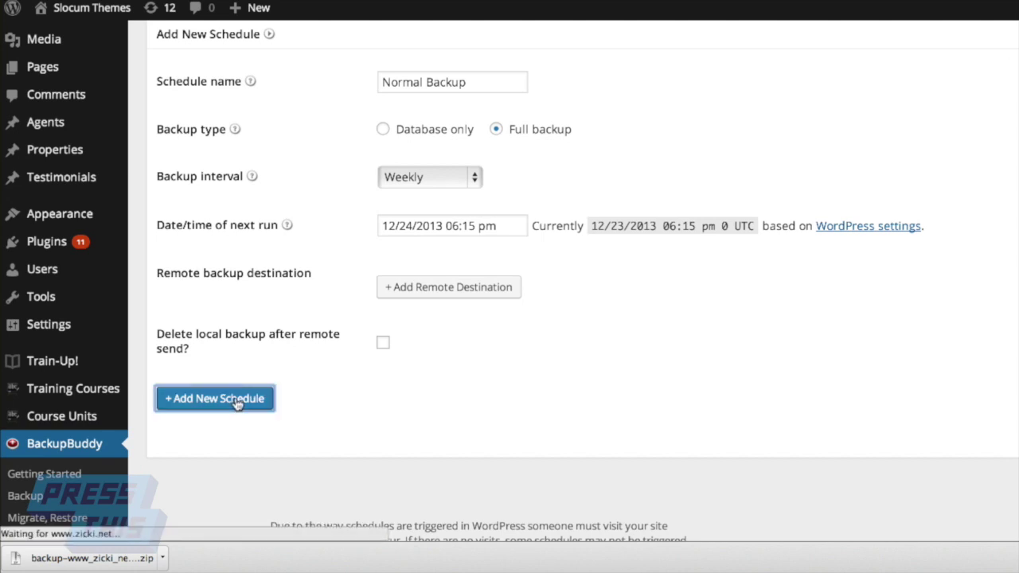
Try to exclude the wp-content directory from backups in the BackupBuddy settings.
scroll(405, 390, down, 2)
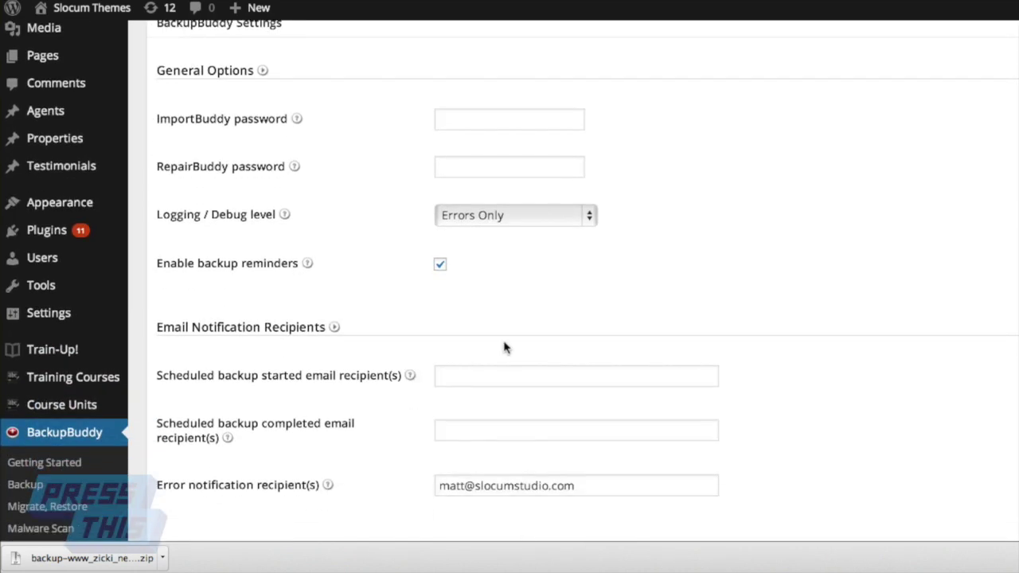
scroll(579, 321, down, 3)
scroll(578, 320, down, 8)
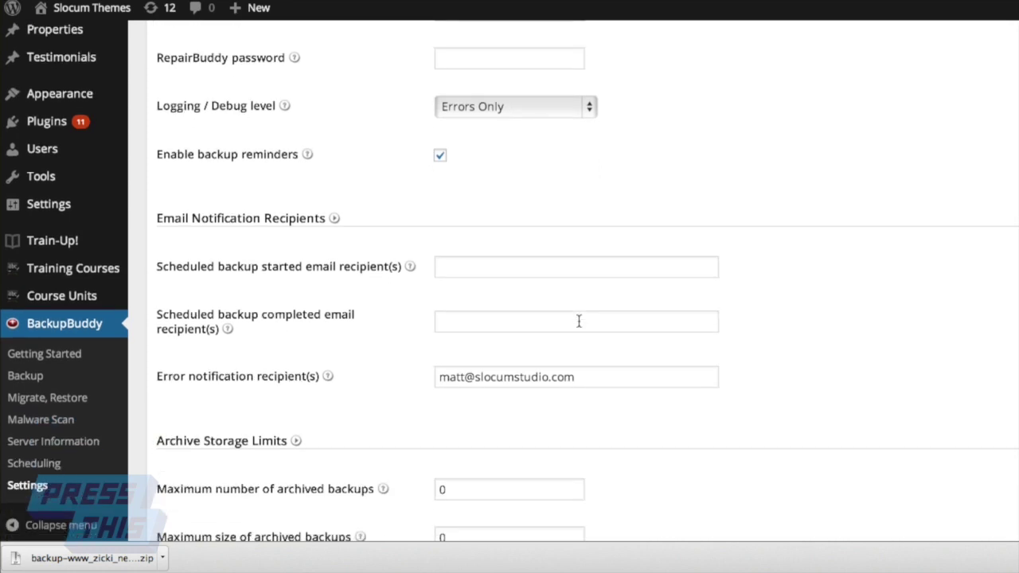
scroll(579, 326, down, 5)
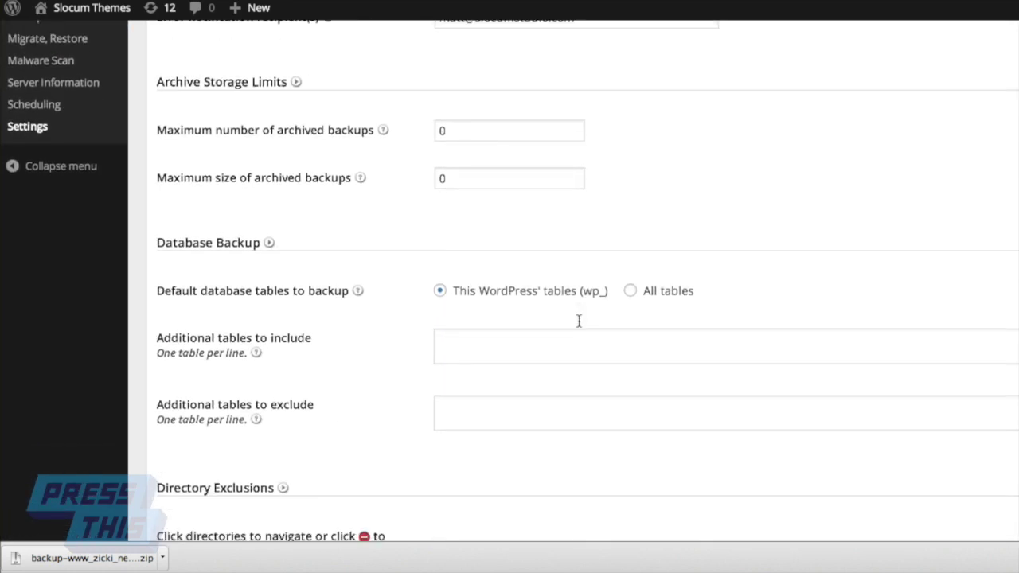
scroll(579, 326, down, 2)
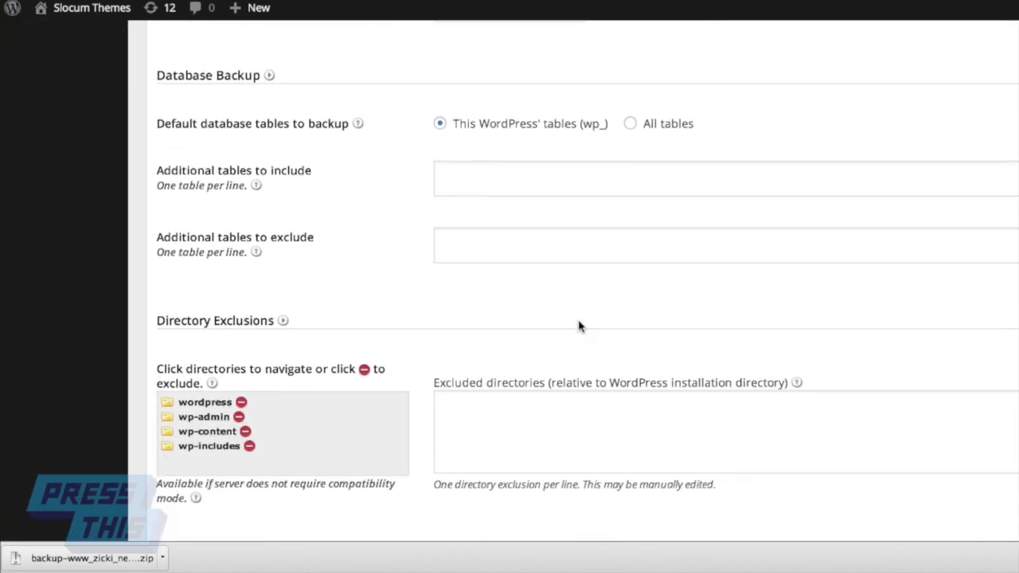
scroll(414, 360, down, 1)
scroll(414, 360, down, 4)
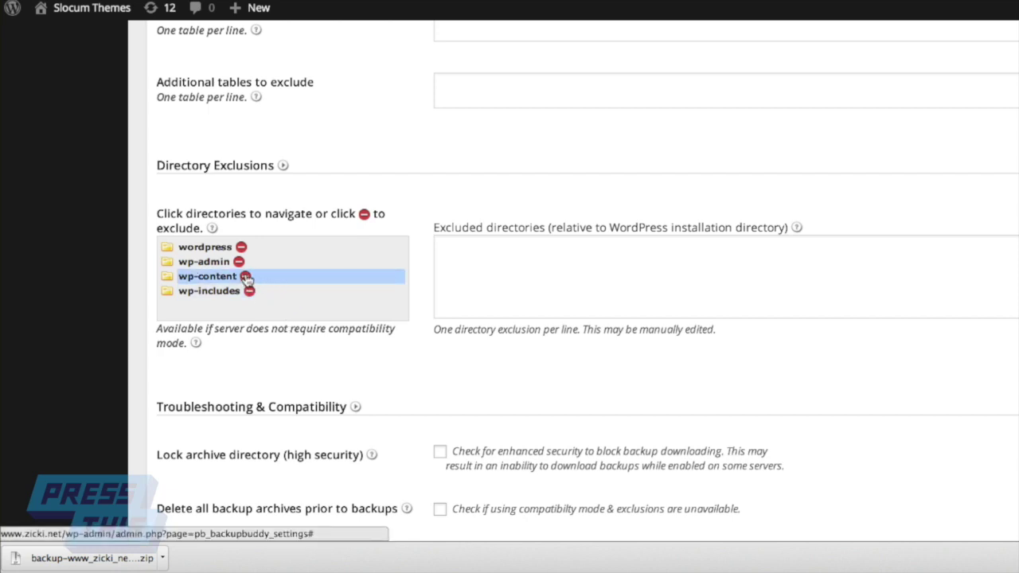
click(246, 277)
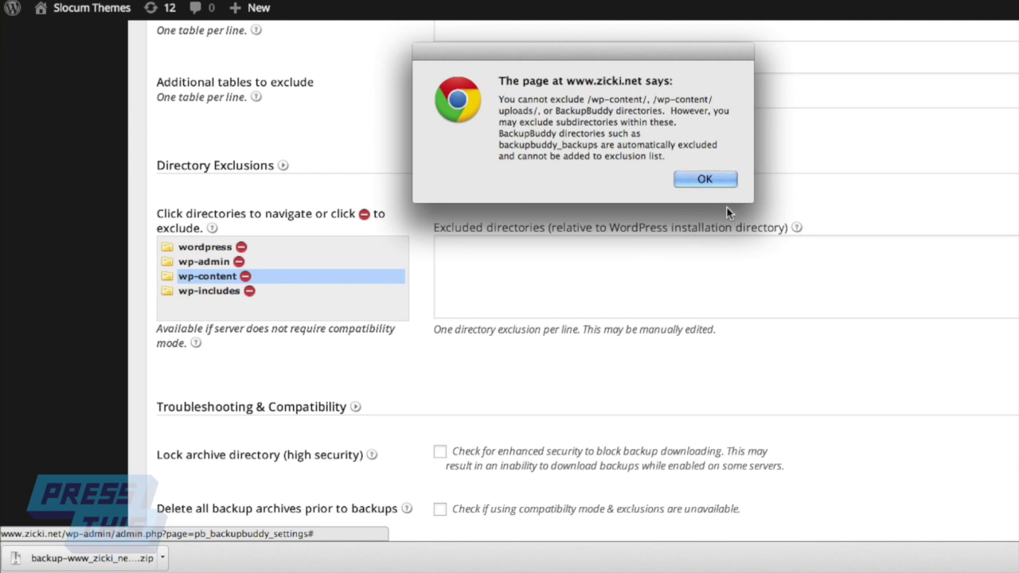
click(709, 179)
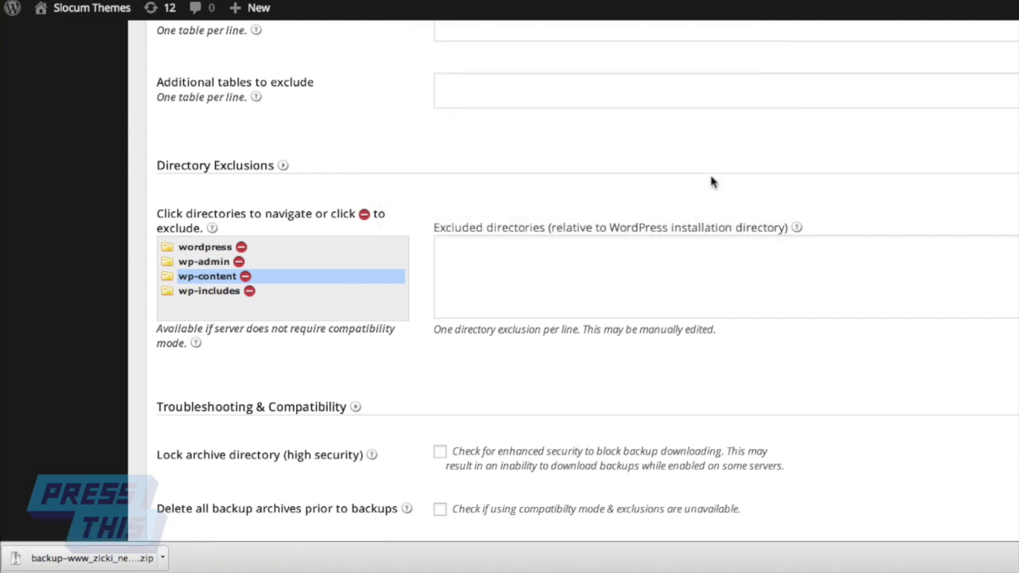
Exclude the wpcourseware_uploads directory inside wp-content from backups.
click(192, 279)
scroll(275, 291, down, 5)
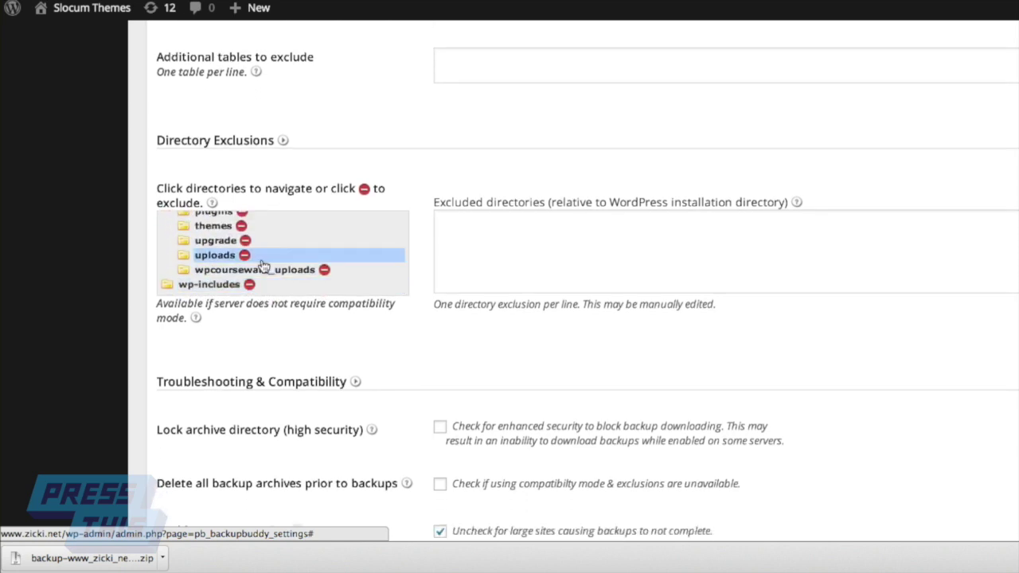
scroll(262, 268, up, 1)
click(324, 272)
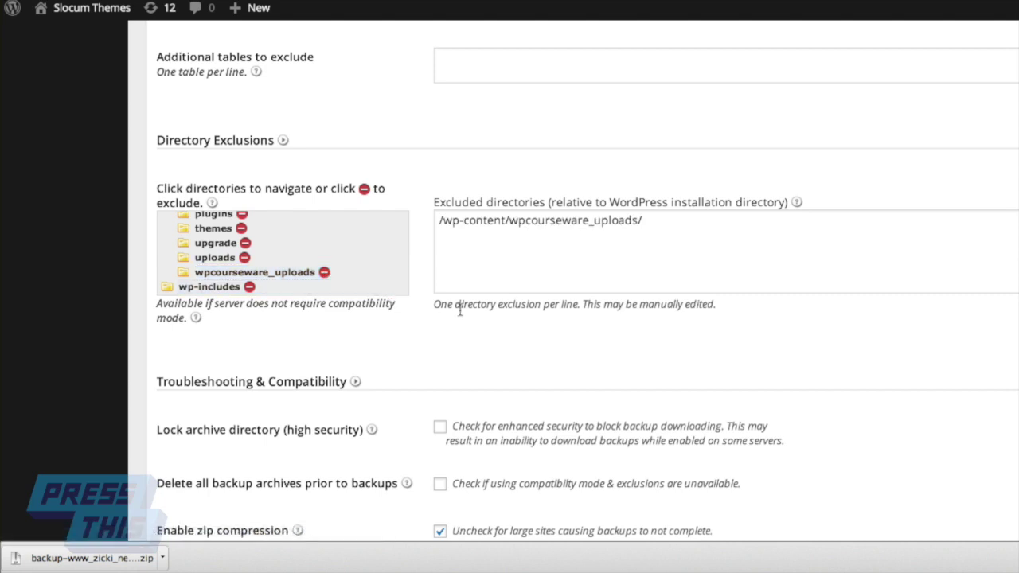
Save the BackupBuddy settings, keeping the troubleshooting and compatibility options as they are.
scroll(506, 307, down, 7)
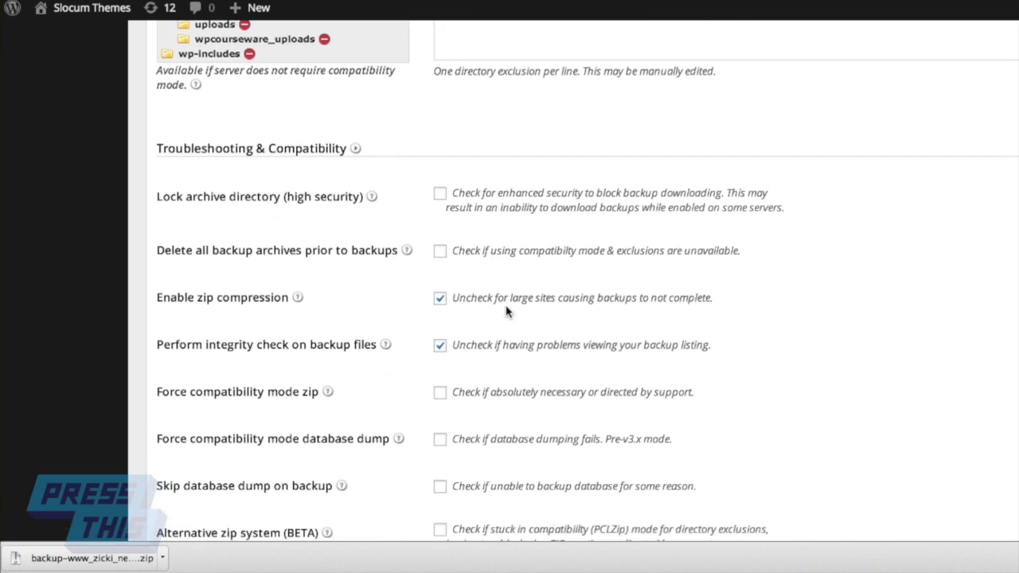
scroll(506, 310, down, 9)
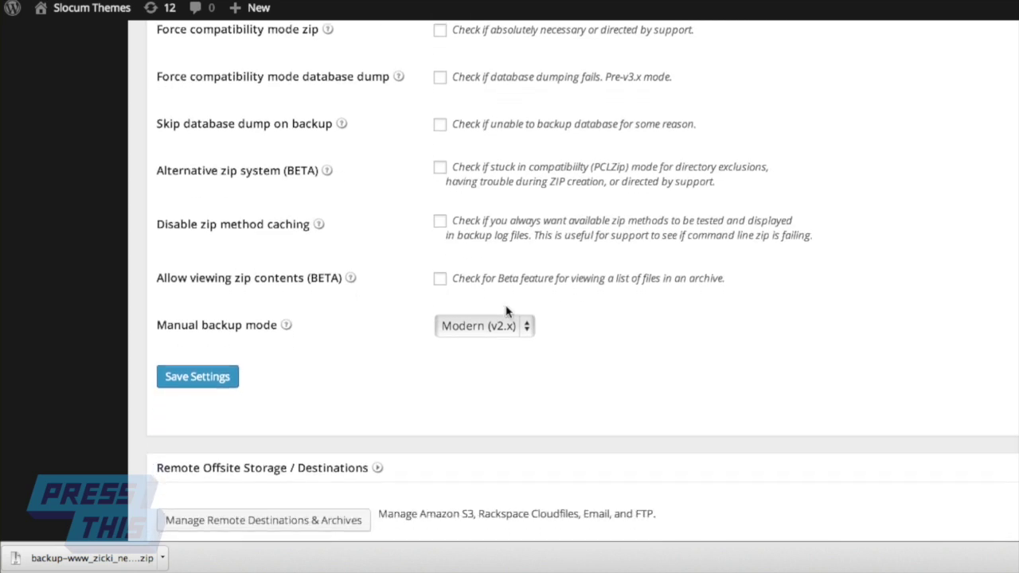
click(216, 342)
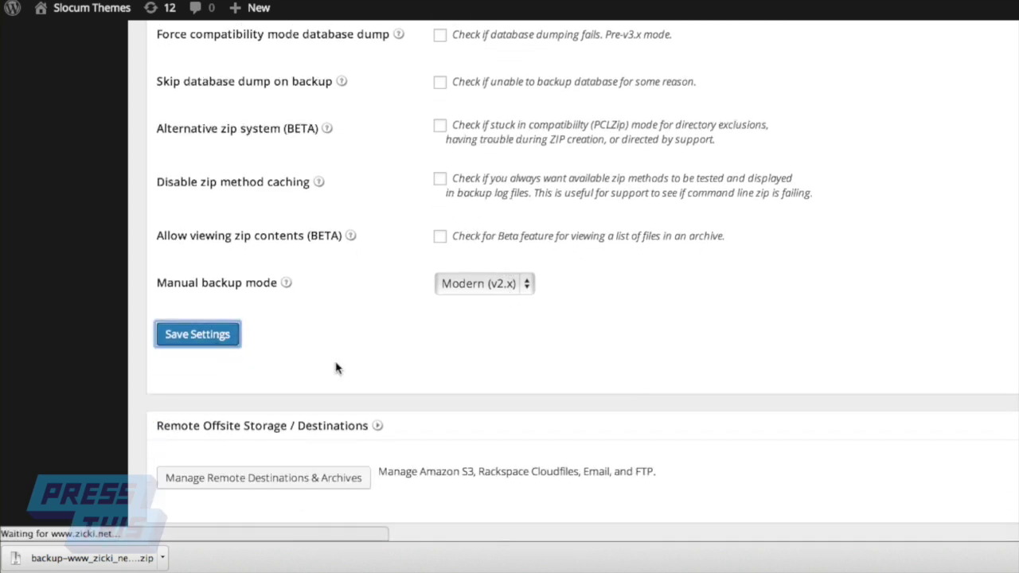
Open BackupBuddy's Server Information page and examine the server configuration parameters against their suggested values.
scroll(438, 370, down, 20)
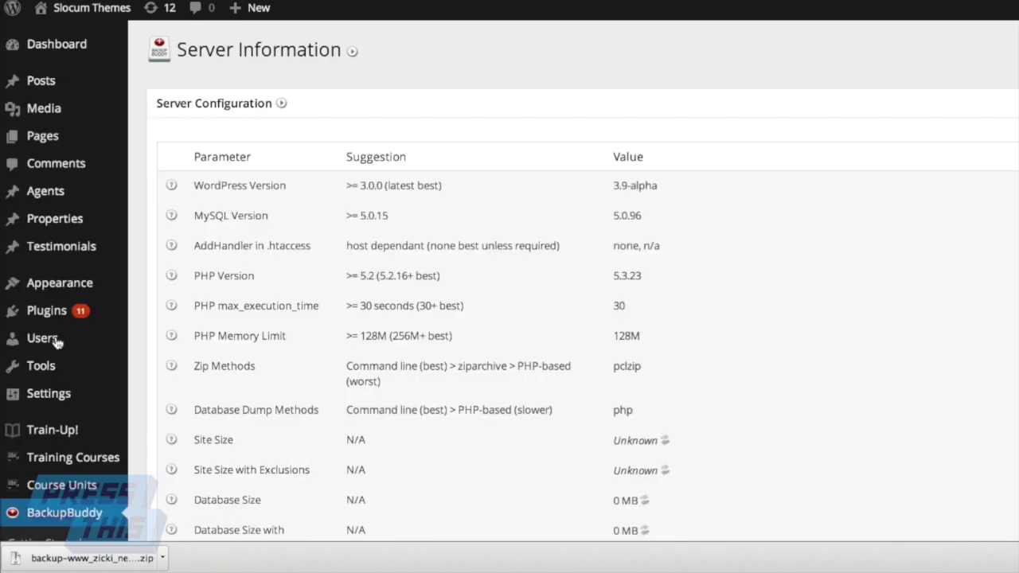
scroll(64, 393, down, 5)
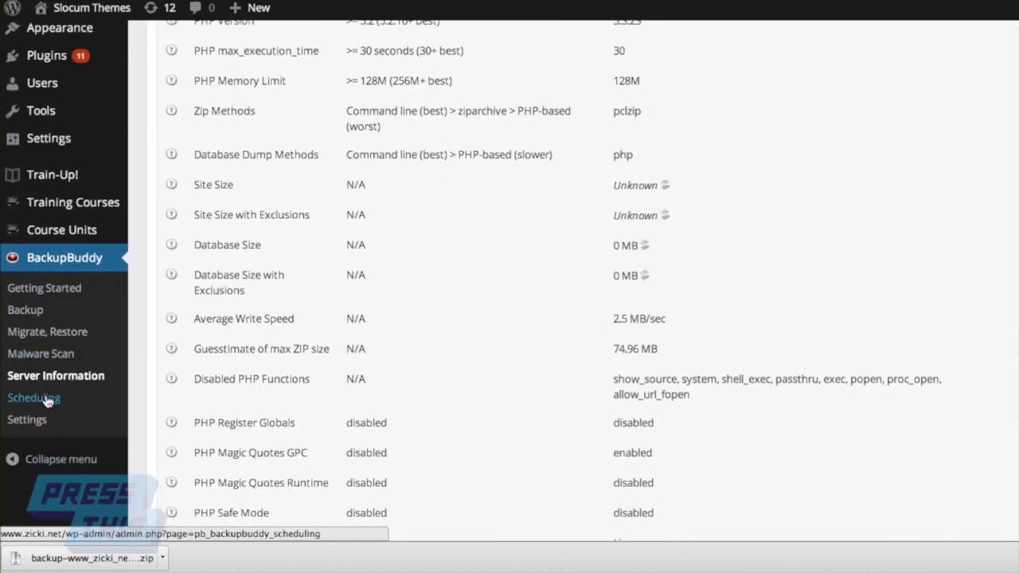
Open BackupBuddy's Malware Scan and review the report from detected malware and web server details down to the blacklisting status.
click(54, 355)
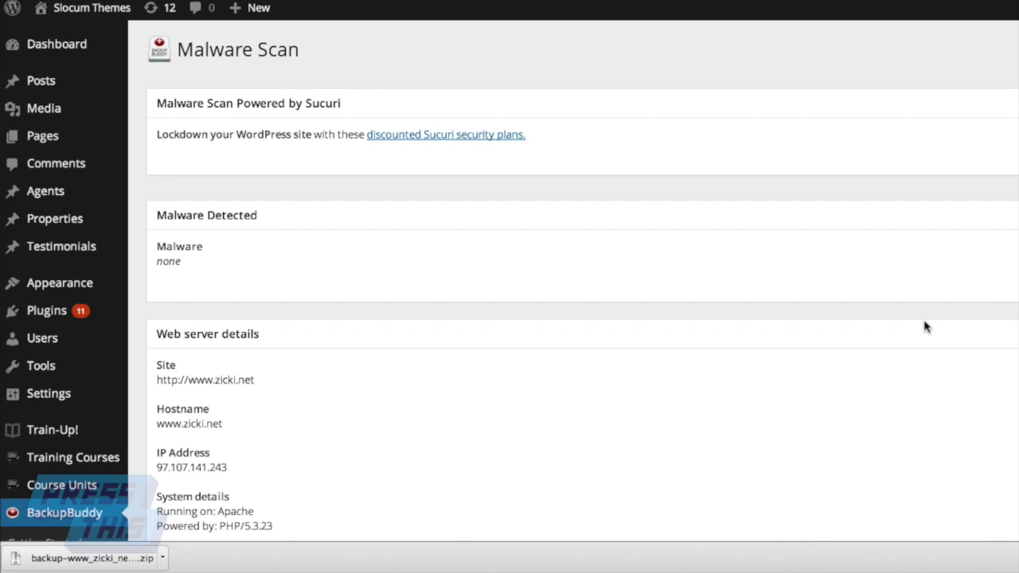
scroll(925, 326, down, 10)
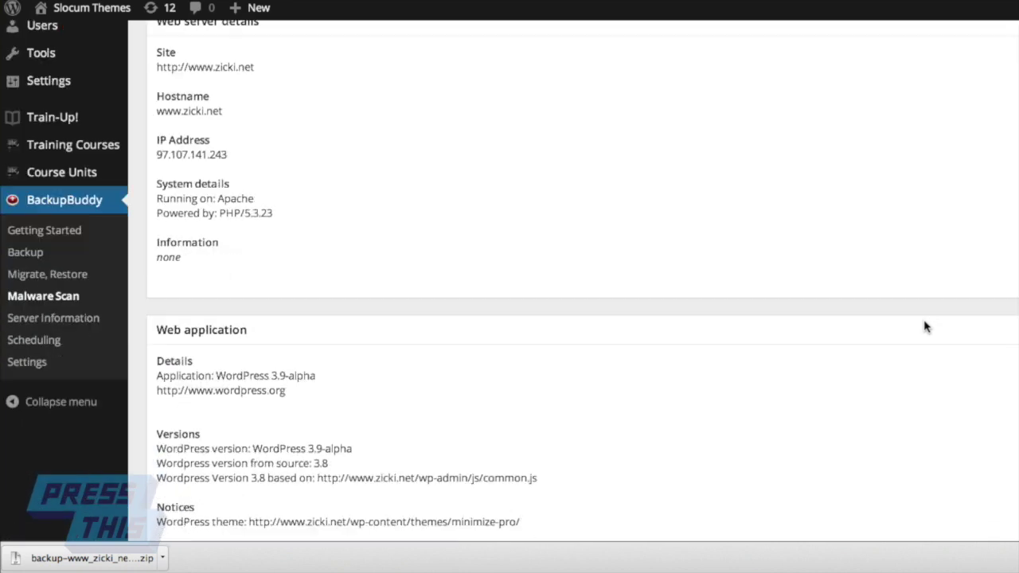
scroll(925, 326, down, 10)
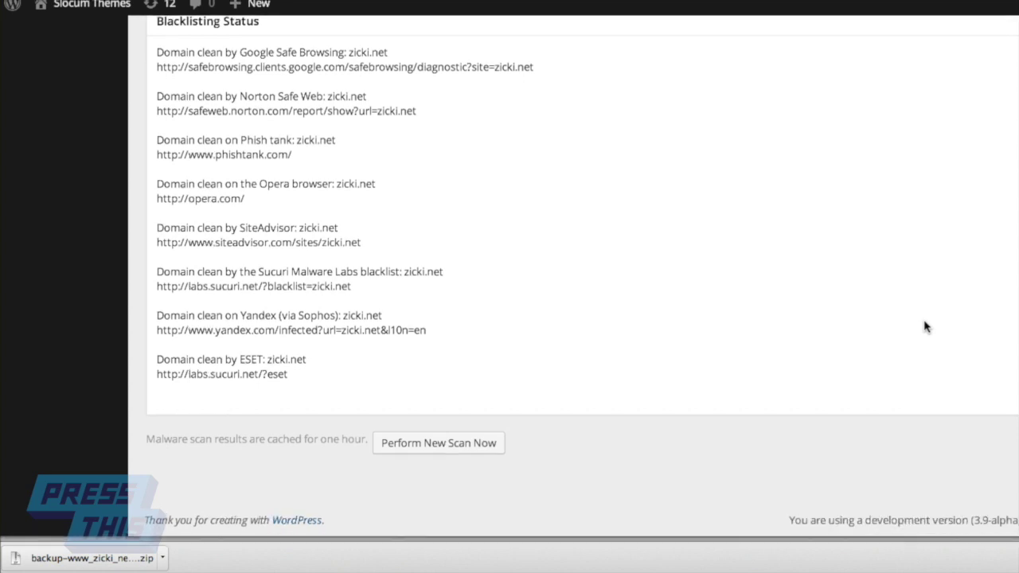
scroll(924, 326, up, 10)
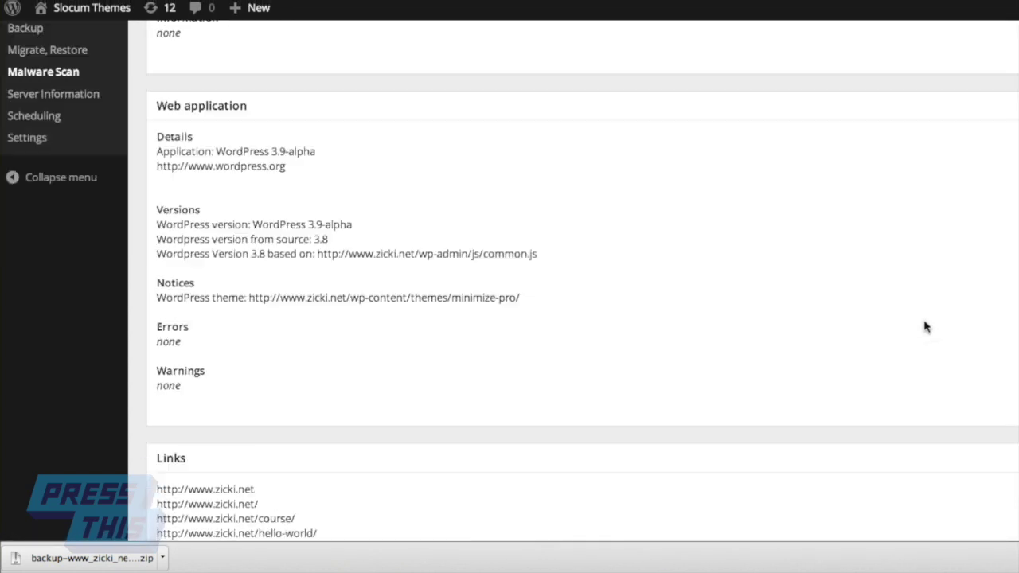
scroll(925, 327, up, 3)
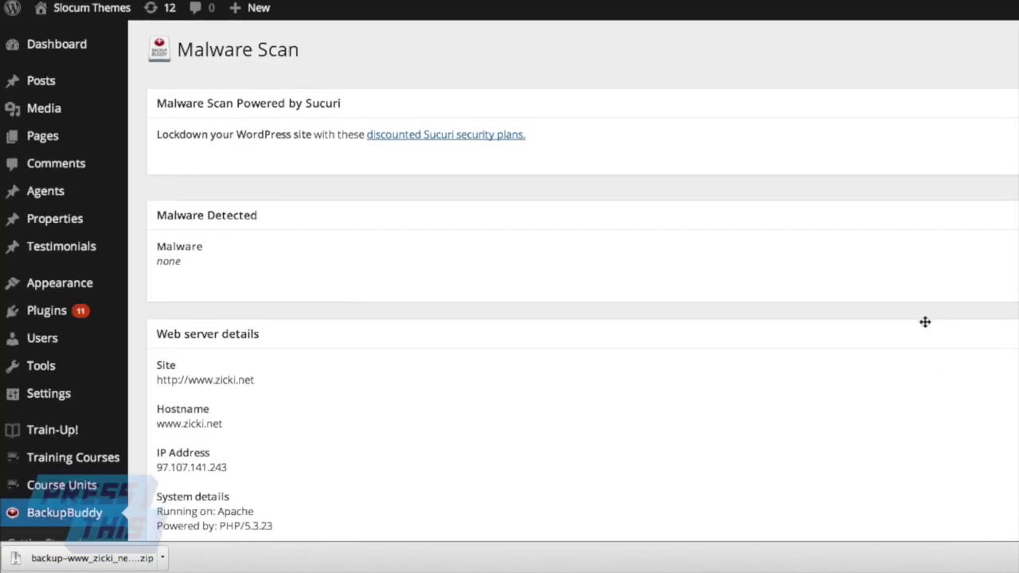